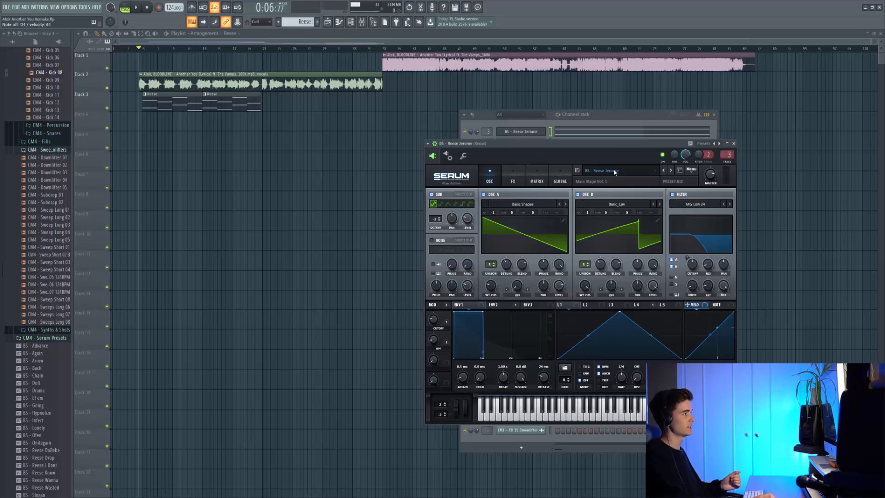
Open the Reese Jerome notes in the piano roll, extend the time selection to bar 9 and play the pattern alone
key(F7)
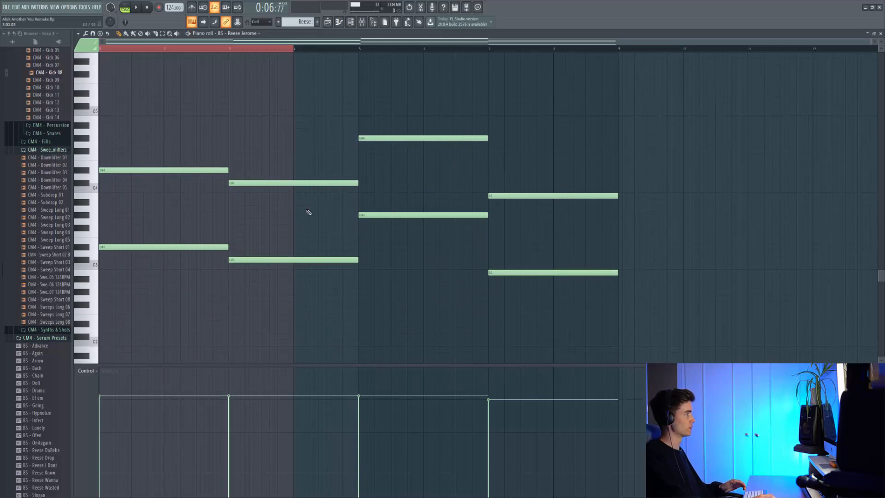
ctrl+shift+click(620, 49)
click(618, 75)
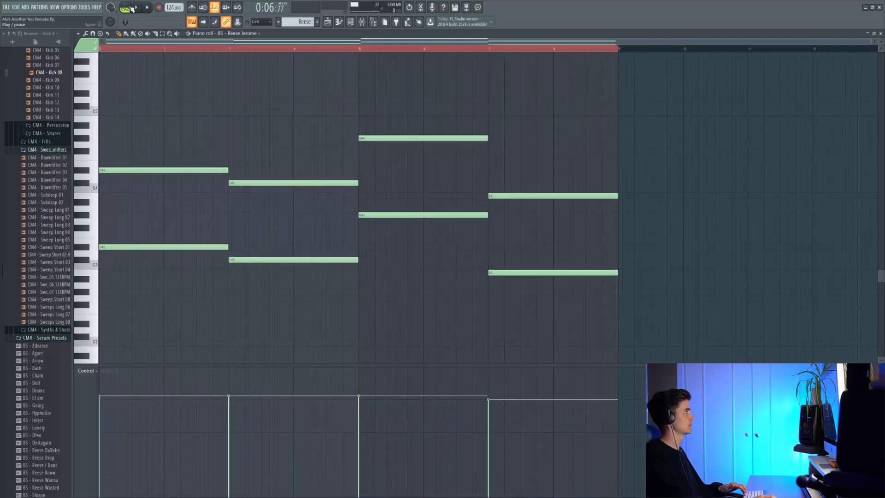
click(127, 8)
key(space)
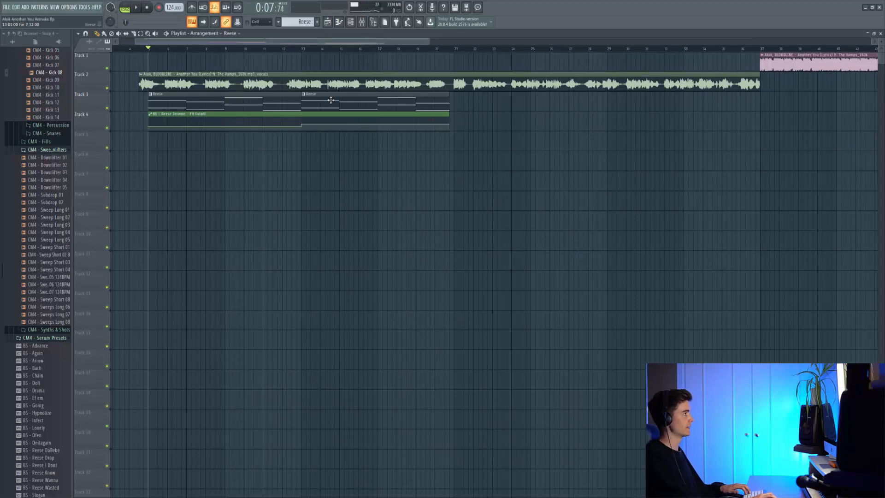
Play the arrangement from bar 5 to hear the Reese and its filter cutoff automation under the vocal
click(299, 44)
click(302, 48)
key(space)
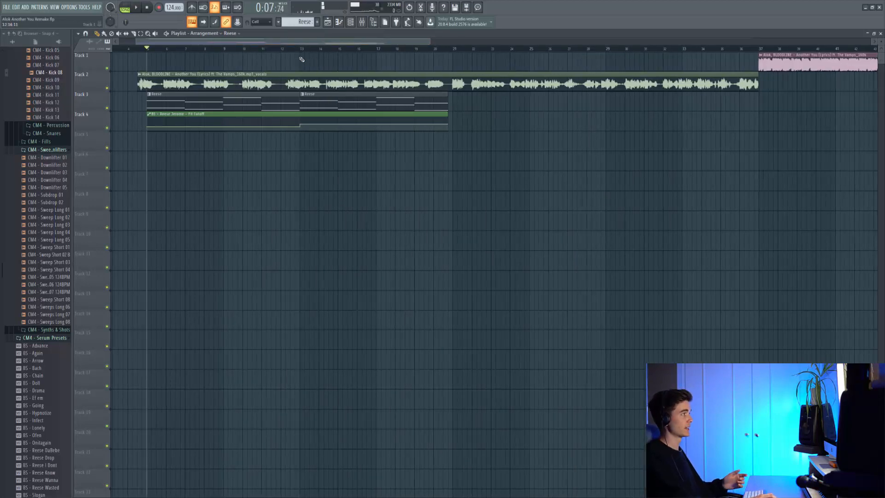
key(space)
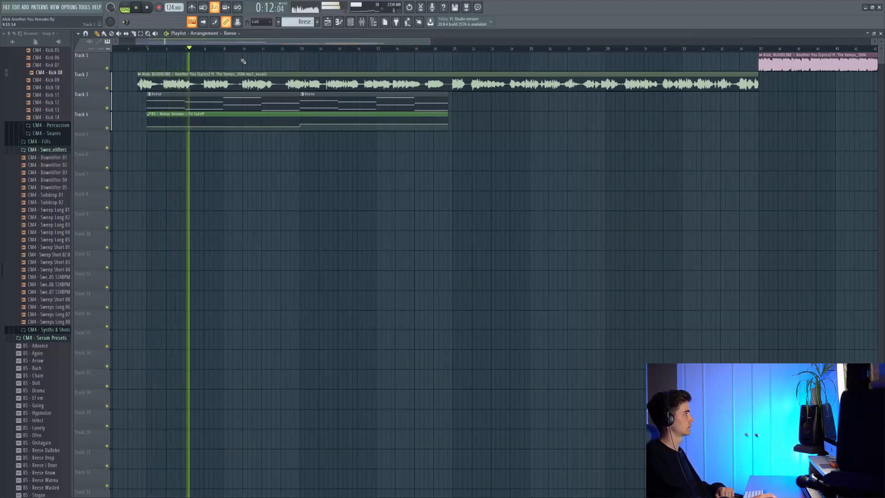
click(292, 48)
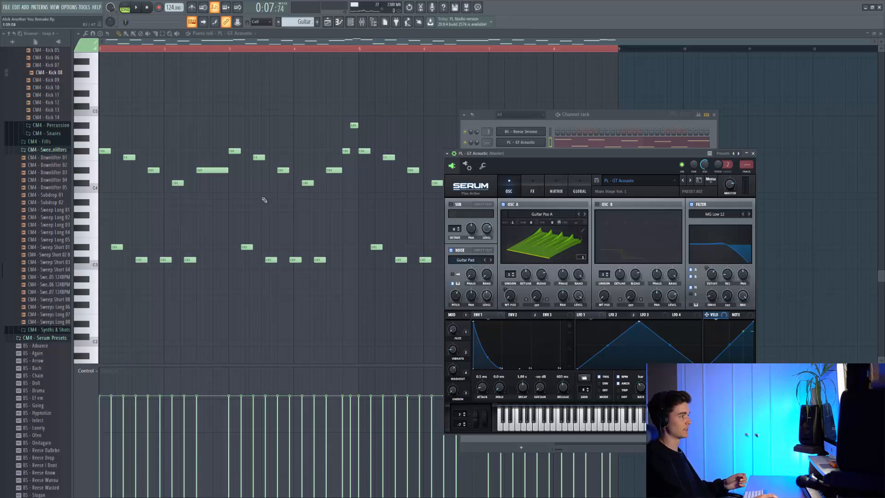
Show the GT Acoustic preset's effects including the reverb, and play its guitar pattern alone
click(534, 187)
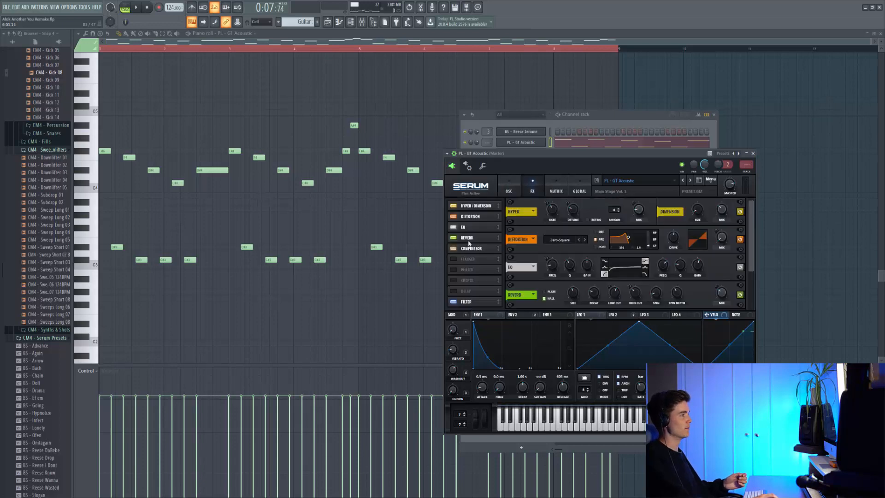
click(471, 238)
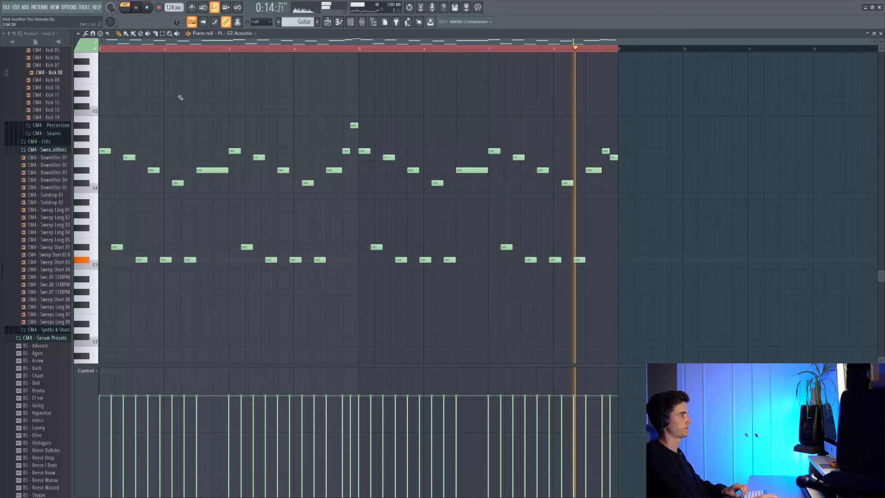
key(space)
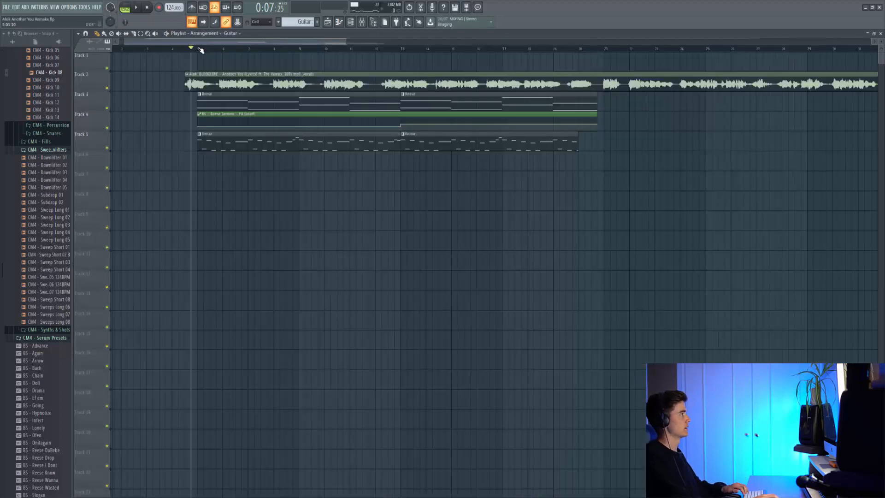
Play the arrangement from bar 5 to hear the guitar together with the Reese and vocal
click(201, 48)
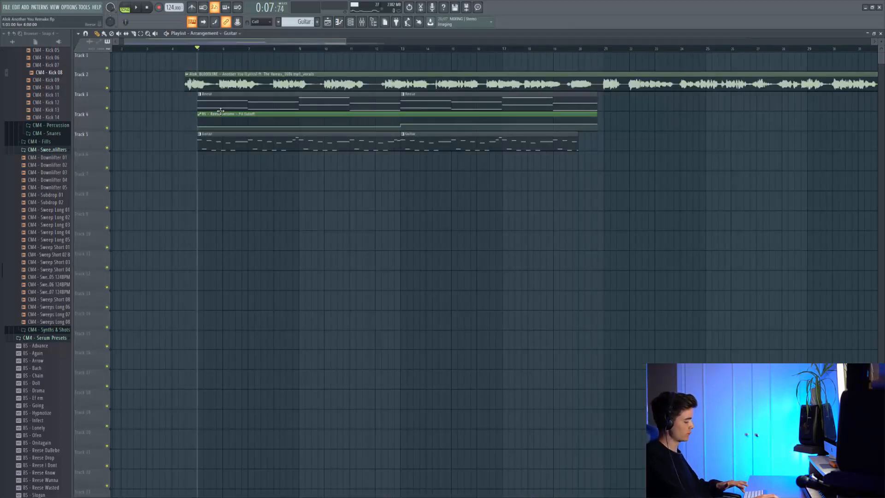
key(space)
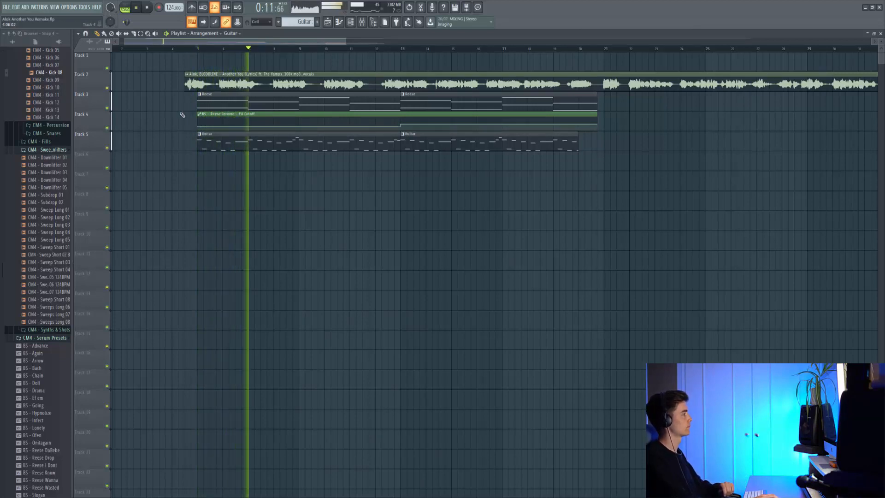
key(space)
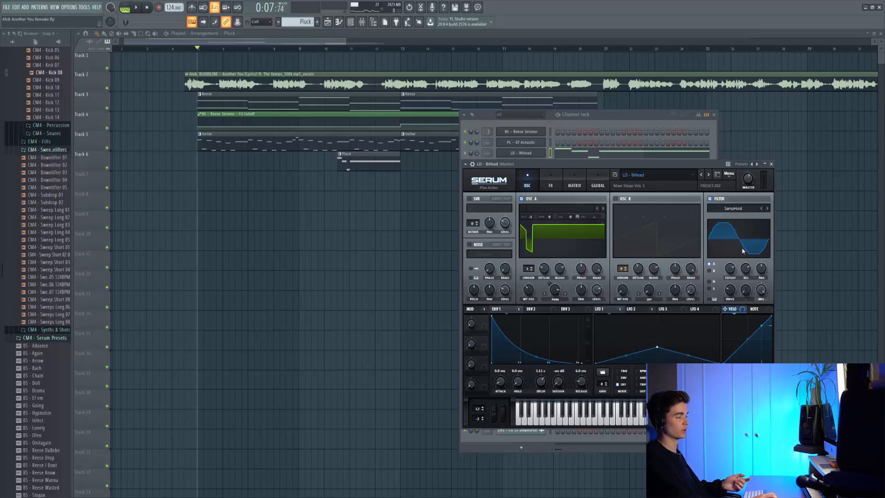
Show the LD Bitlead preset's effects and play the first Pluck clip with its track soloed
click(553, 184)
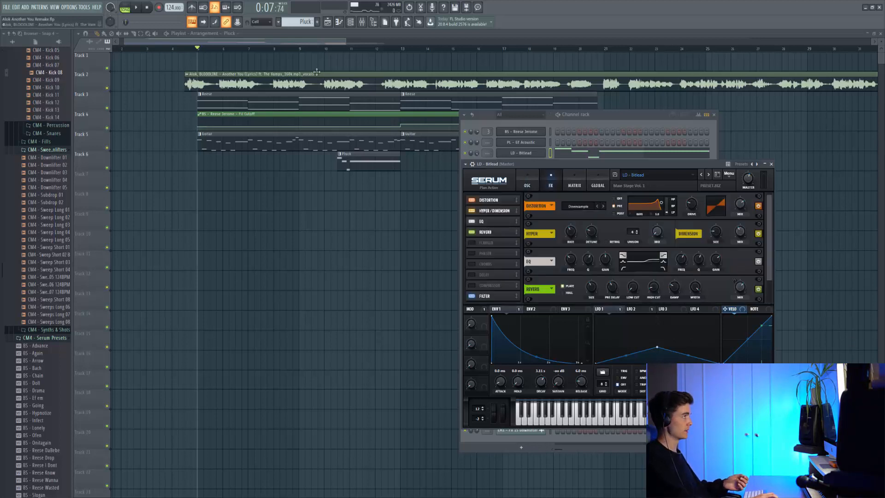
double_click(355, 160)
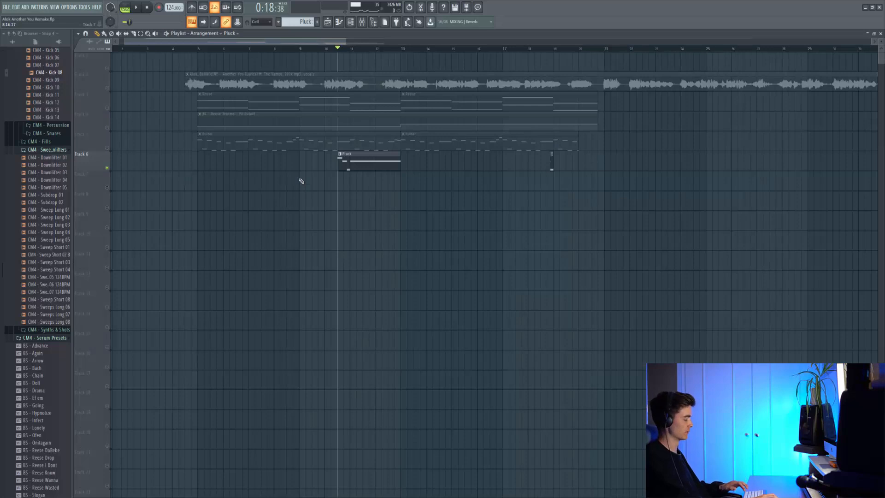
key(space)
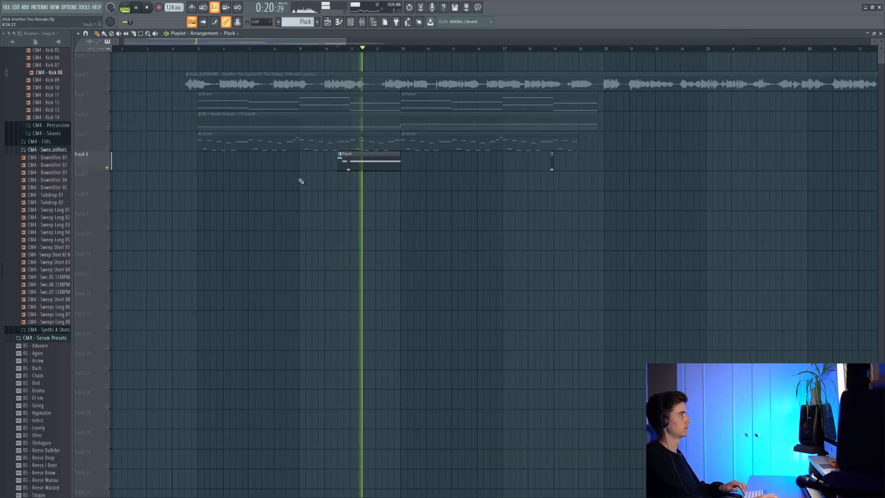
key(space)
Play the full arrangement from bar 9 and from about bar 18 to hear both Pluck clips in context
click(305, 49)
key(space)
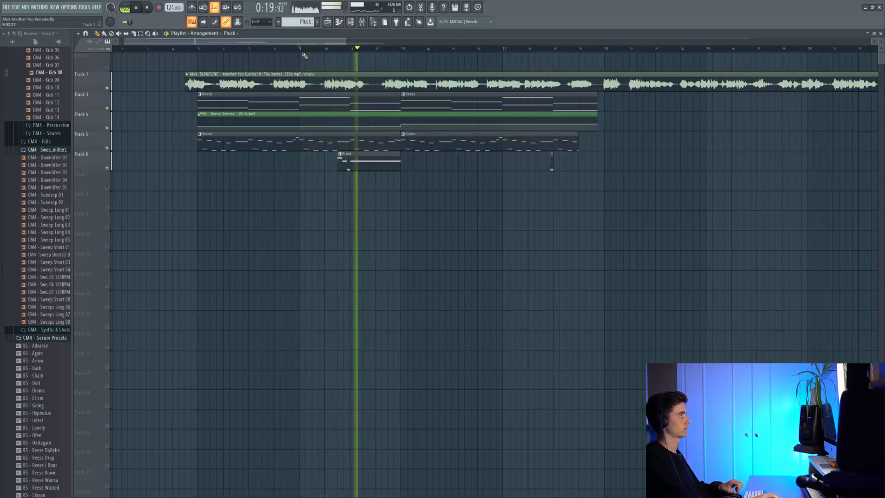
key(space)
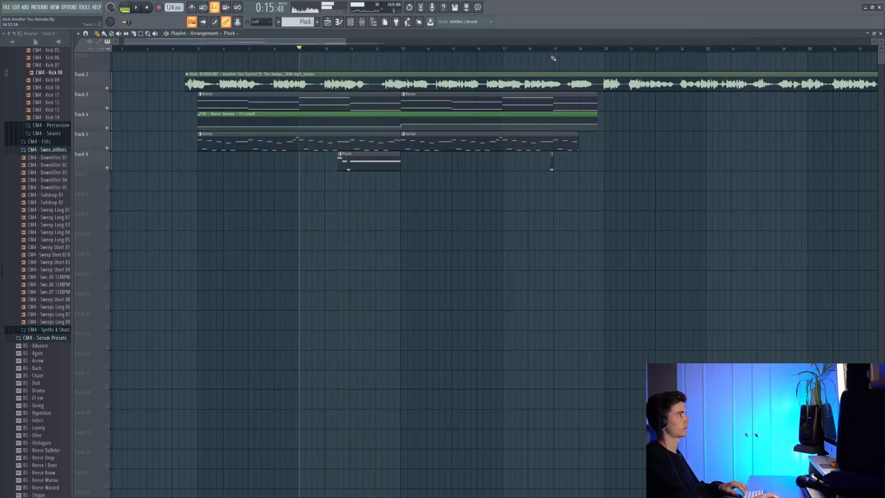
click(532, 49)
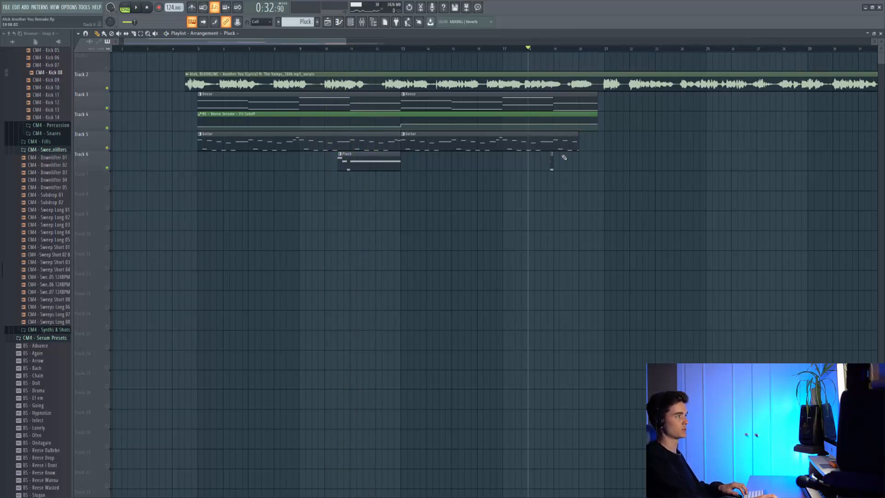
key(space)
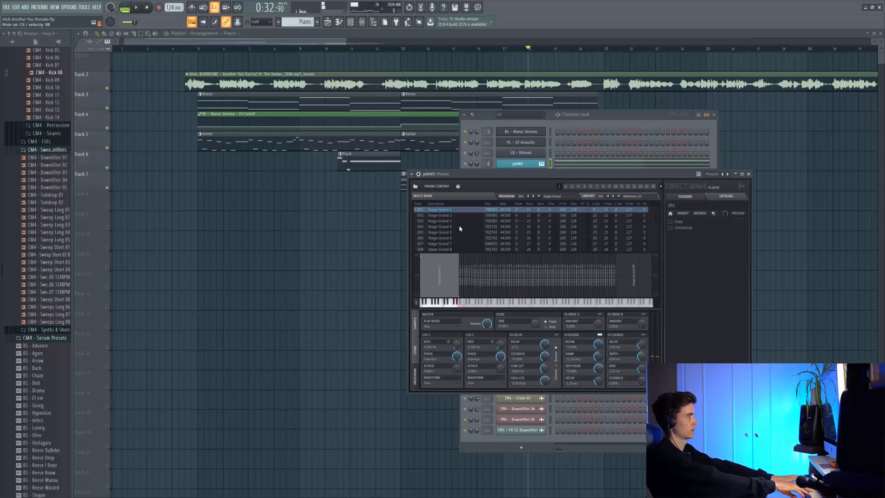
Open the Piano chords in the piano roll and play the pattern on its own
click(562, 168)
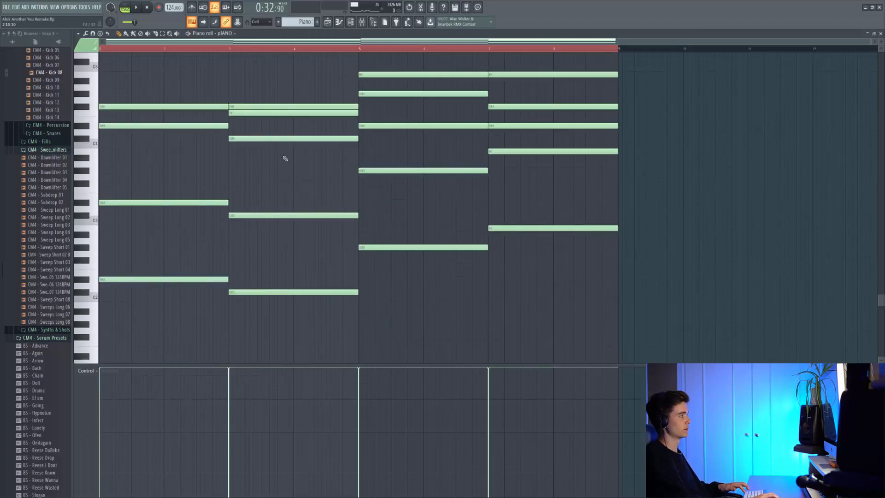
click(125, 5)
scroll(276, 148, up, 3)
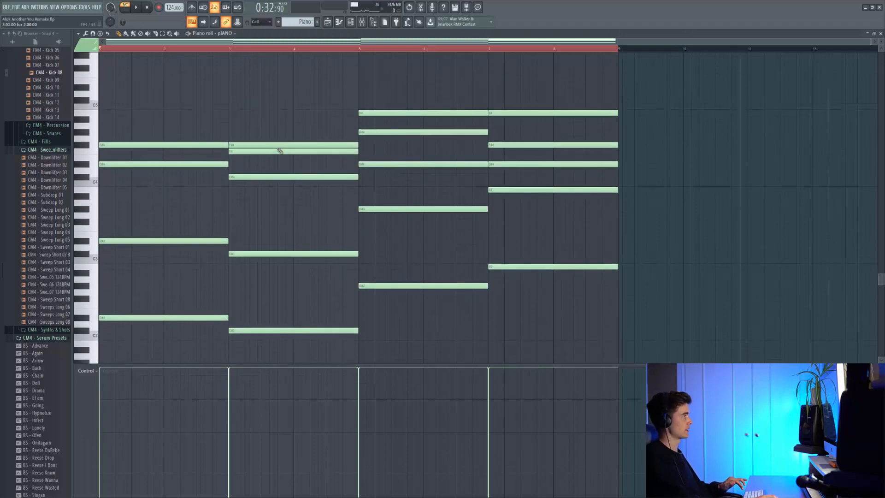
key(space)
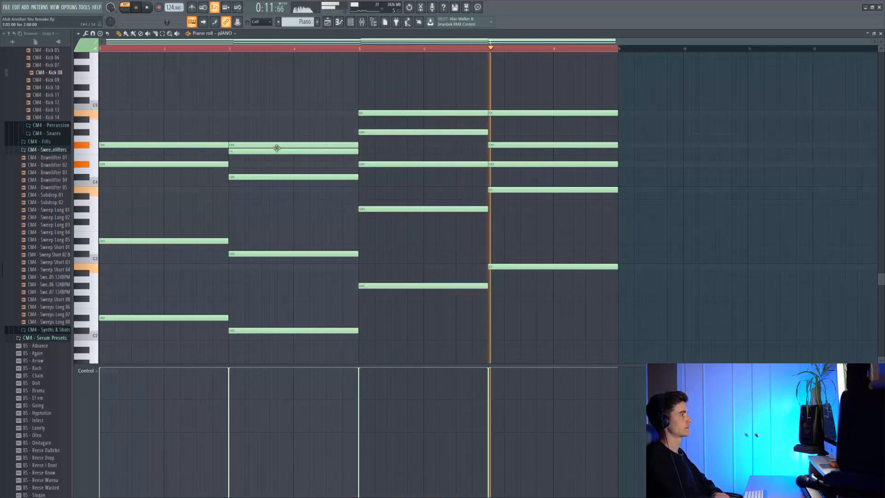
key(space)
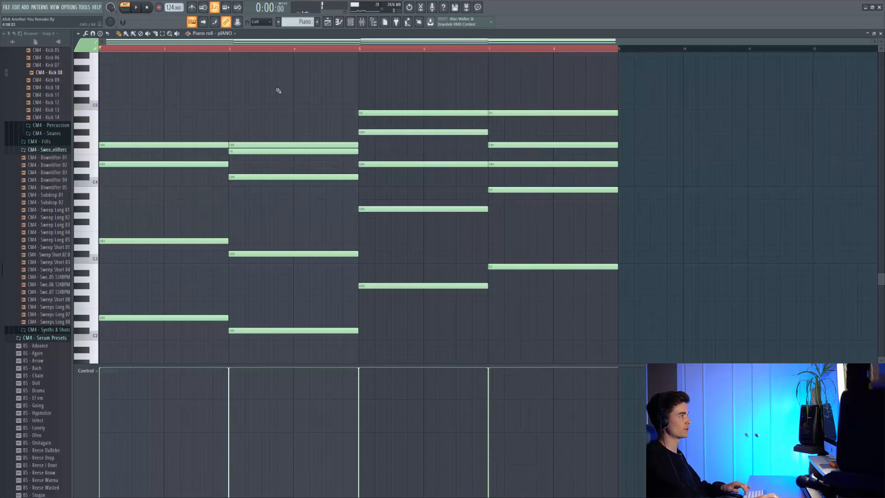
Return to the playlist, play the arrangement from just before bar 13 with the piano, and place the playhead at bar 13
click(337, 23)
click(395, 48)
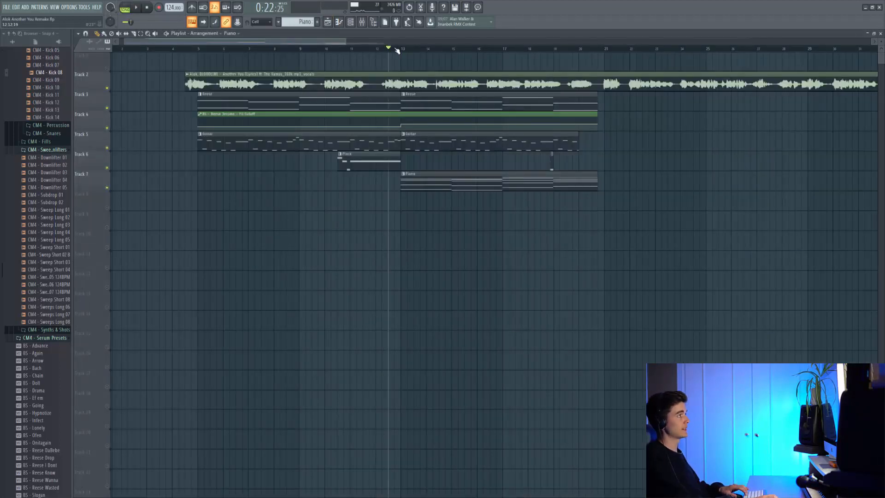
key(space)
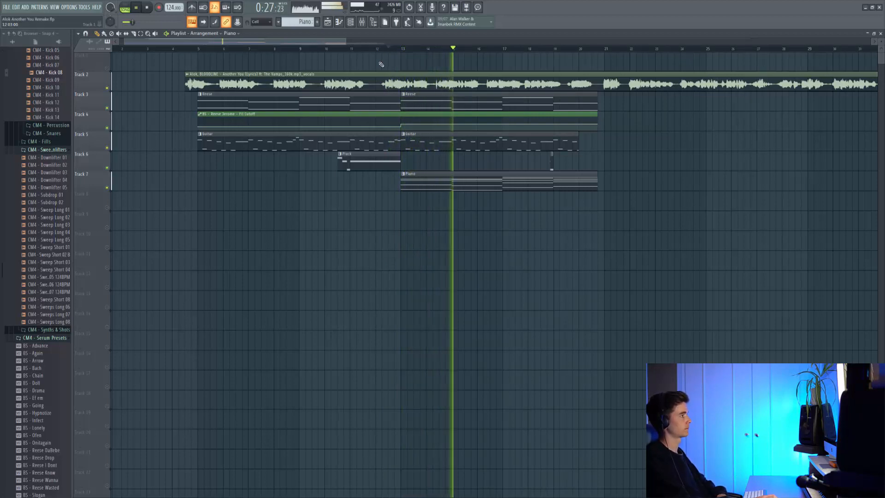
key(space)
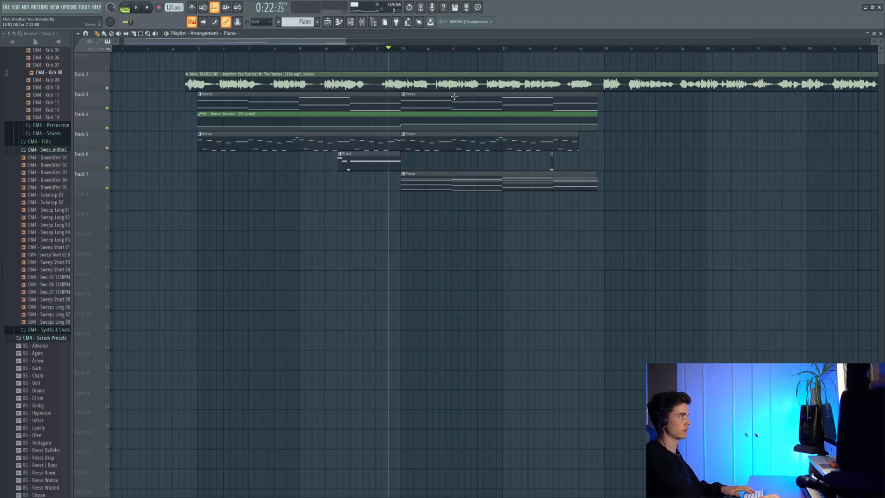
click(406, 50)
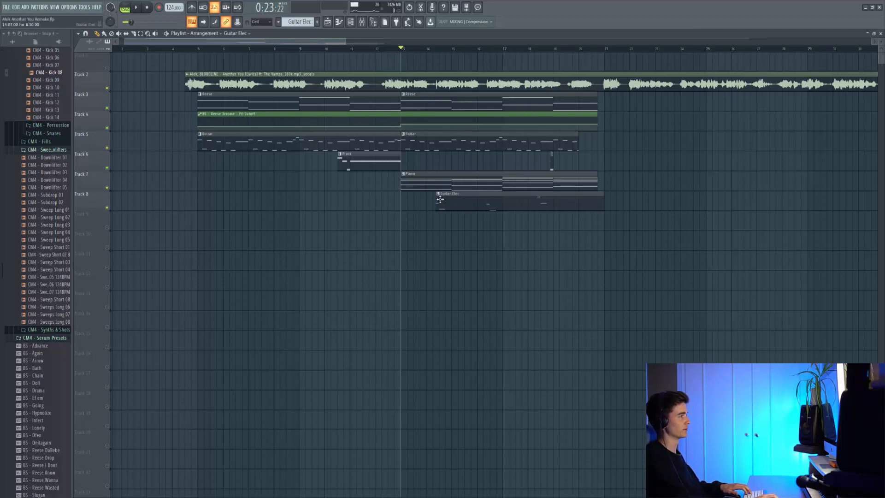
Open the Guitar Elec clip in the piano roll and play its pattern alone, from the start and from bar 5
scroll(441, 199, up, 3)
scroll(430, 172, down, 3)
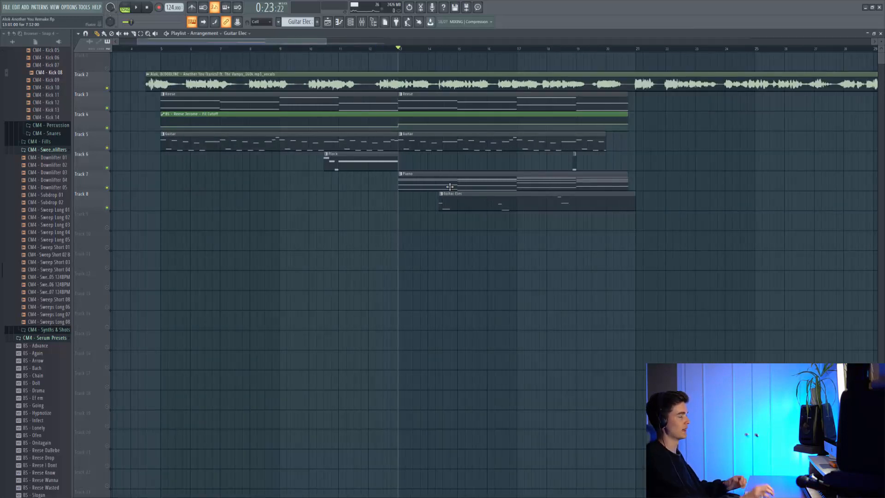
double_click(442, 192)
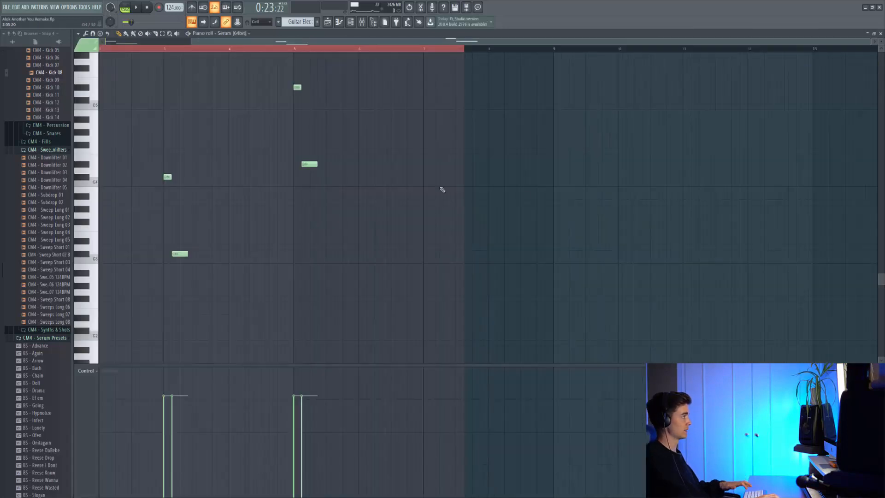
drag(197, 125, 263, 143)
click(125, 8)
key(space)
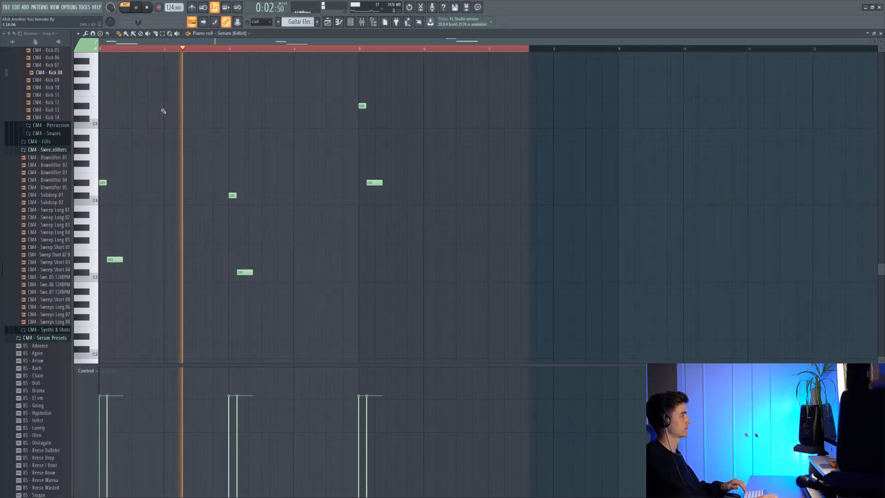
click(361, 48)
scroll(341, 112, up, 2)
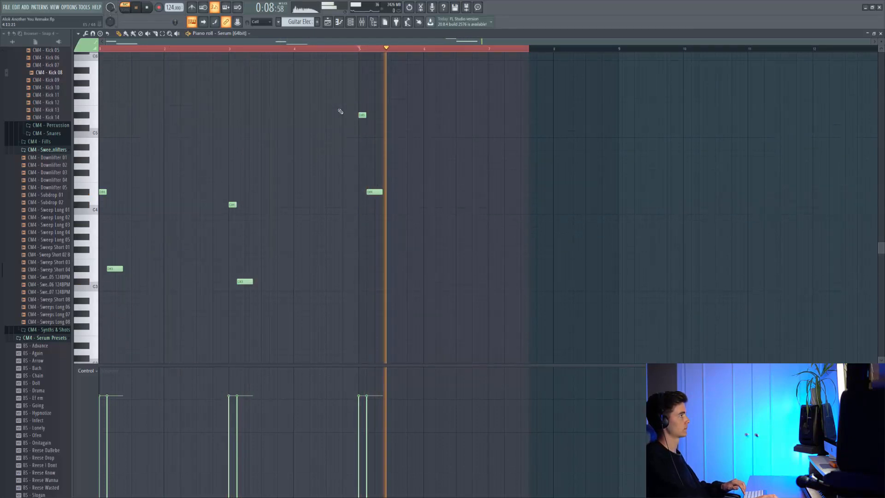
key(space)
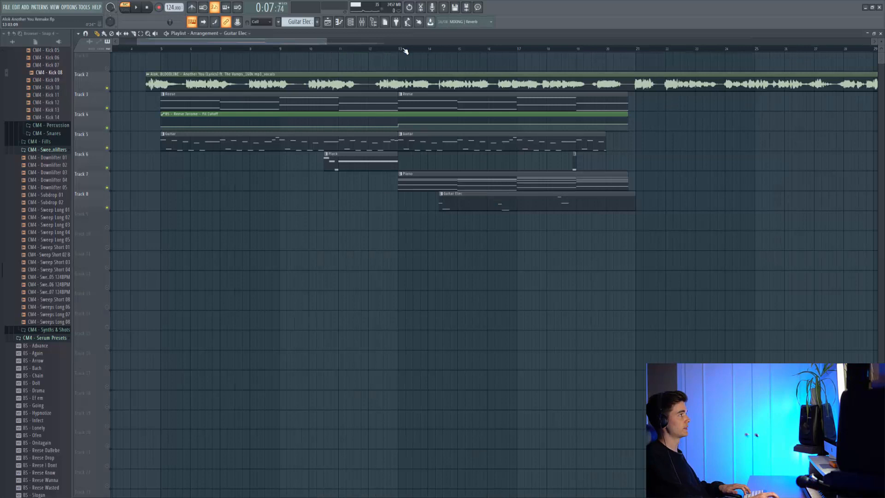
Play the arrangement from bar 13 to hear the electric guitar with the other tracks
click(400, 48)
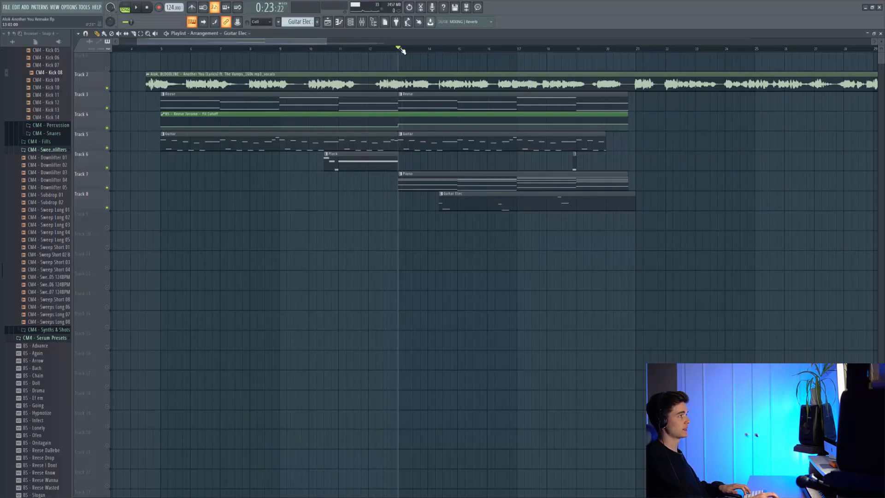
key(space)
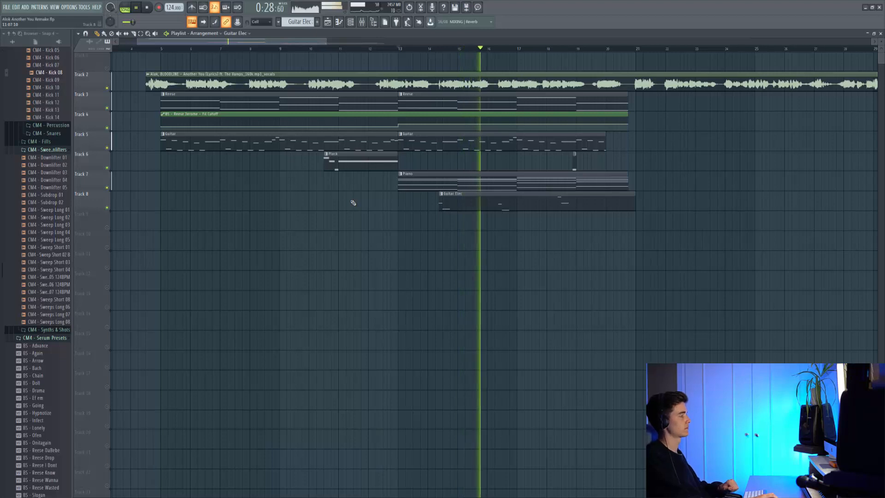
key(space)
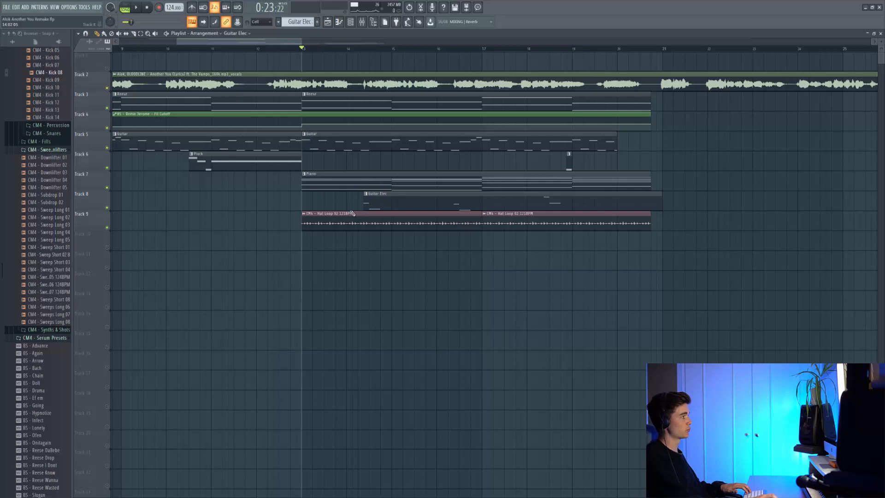
Play the arrangement from bar 13 to hear the Hat Loop 02 clips and mute the vocal track
scroll(352, 214, up, 2)
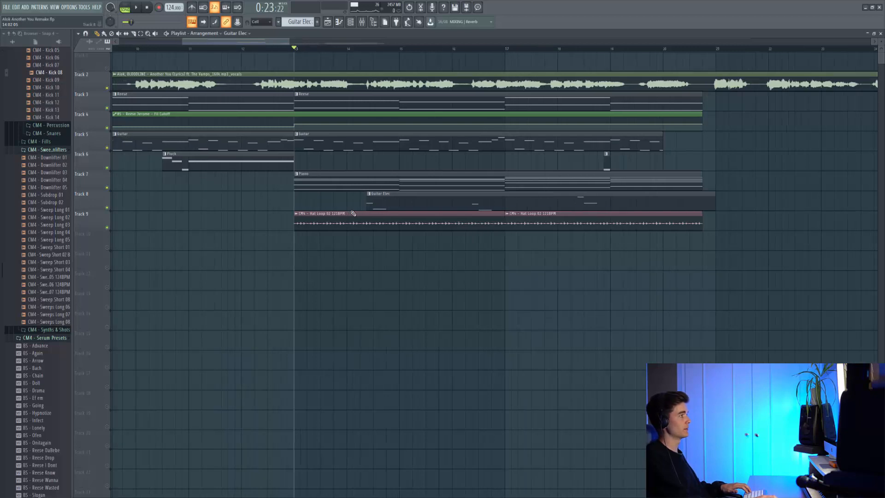
scroll(318, 220, up, 2)
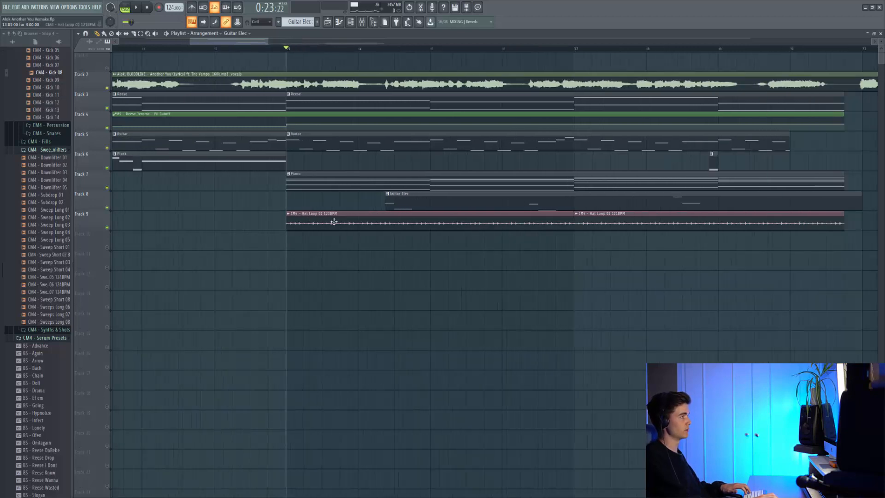
key(space)
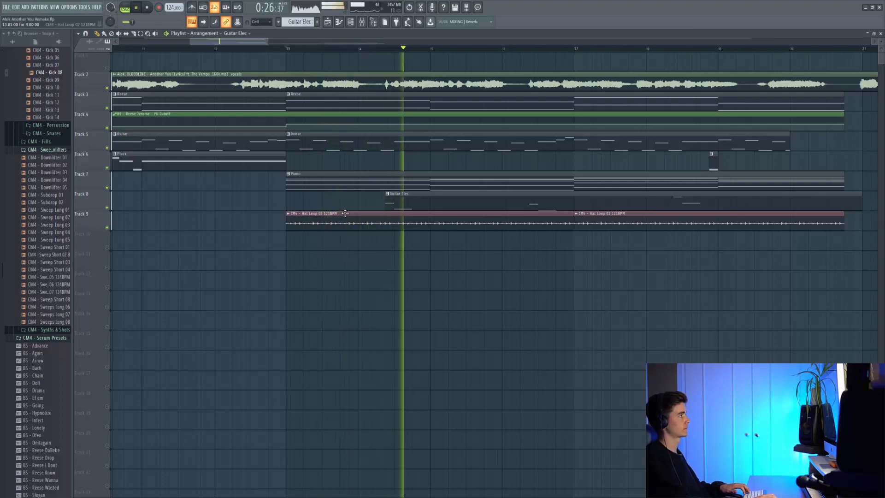
click(112, 89)
key(space)
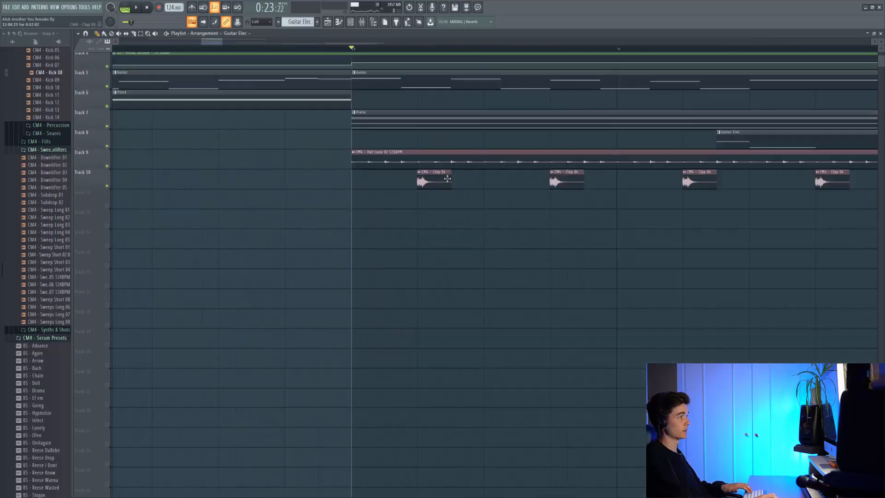
Play the arrangement from bar 13 without the vocals to hear the Clap 04 hits on Track 10
ctrl+scroll(447, 178, up, 1)
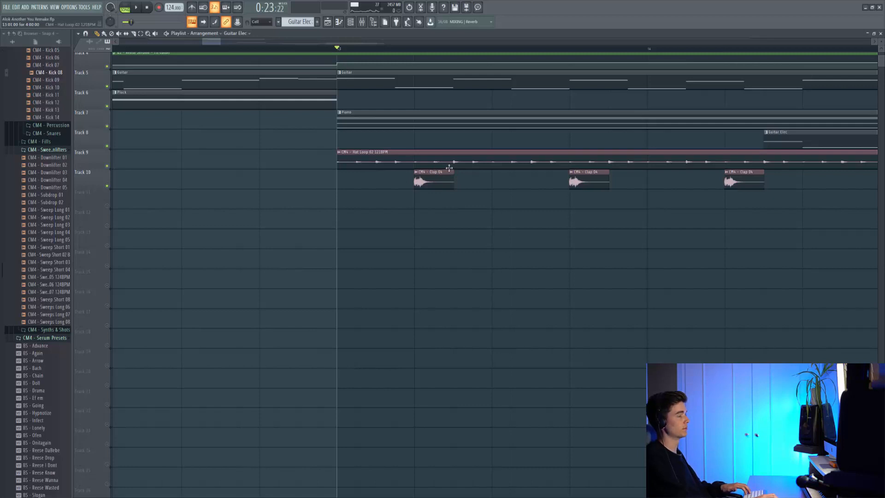
key(space)
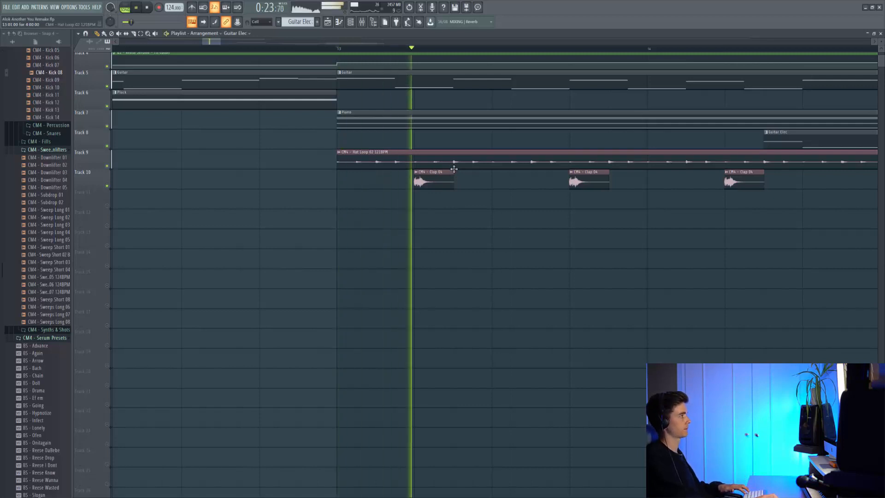
ctrl+scroll(364, 177, down, 3)
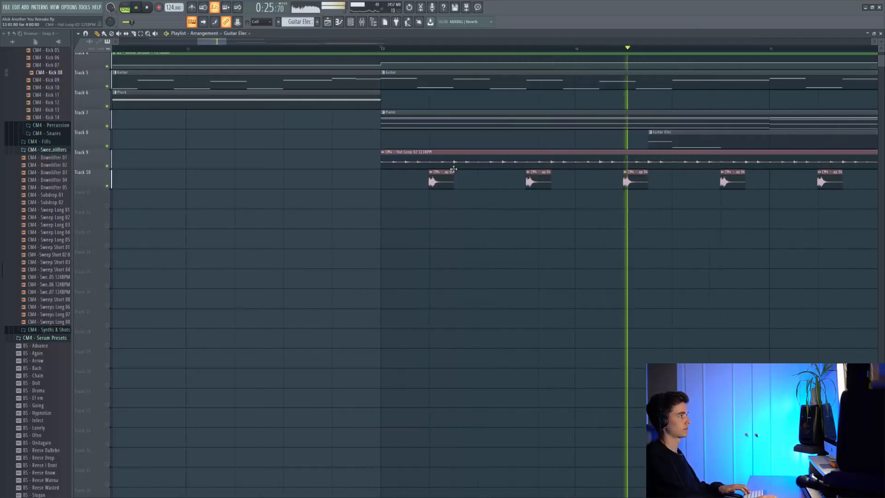
drag(359, 182, 347, 234)
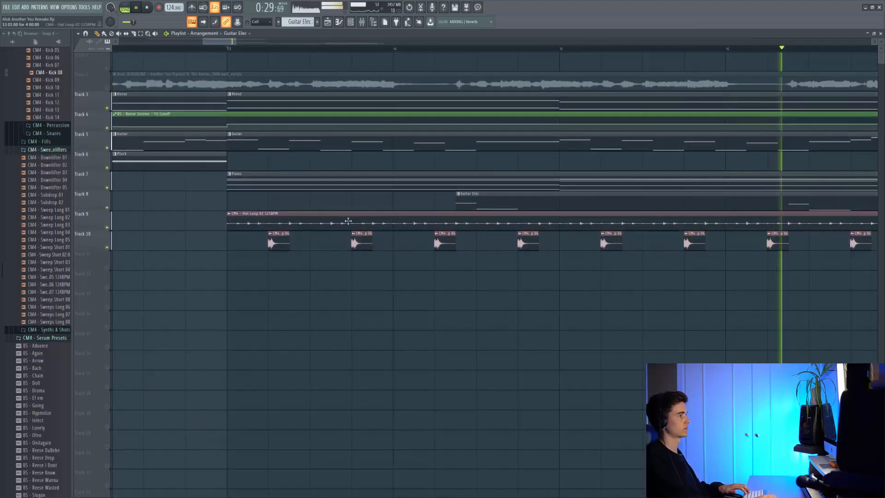
ctrl+scroll(348, 221, down, 4)
key(space)
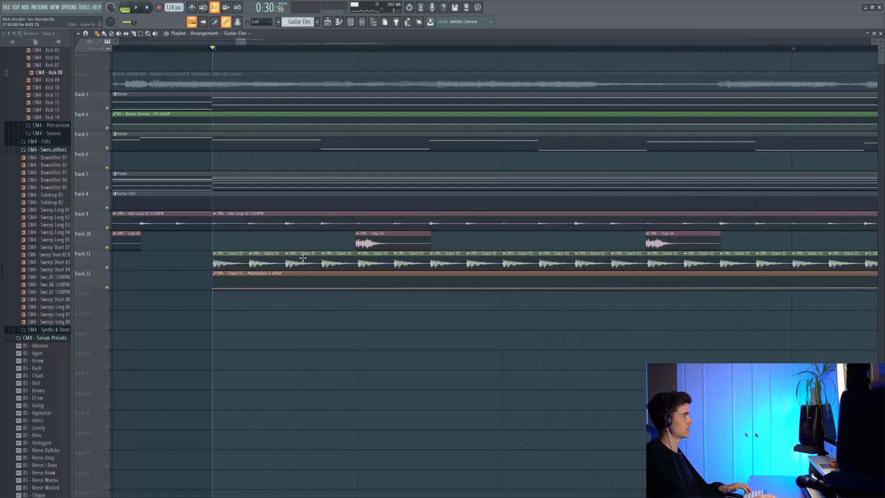
Inspect the Snare 01 channel's sample and miscellaneous settings, and play the snare build-up from bar 17
double_click(302, 258)
key(Escape)
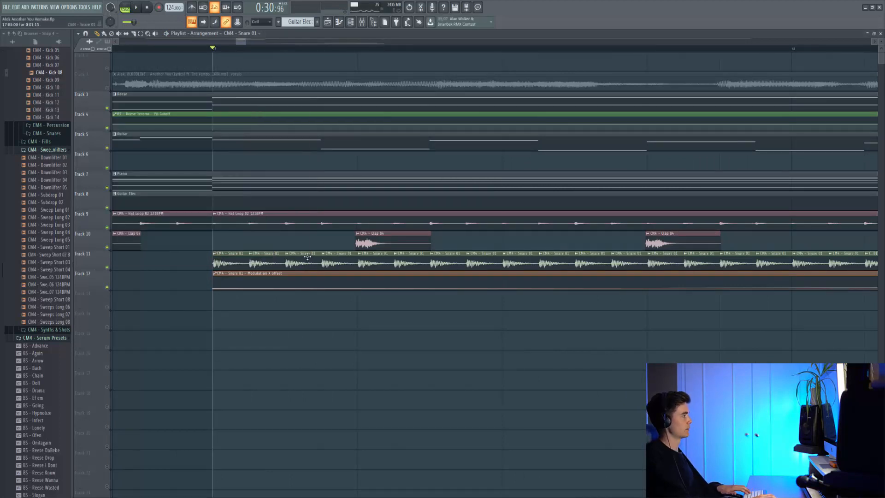
double_click(304, 258)
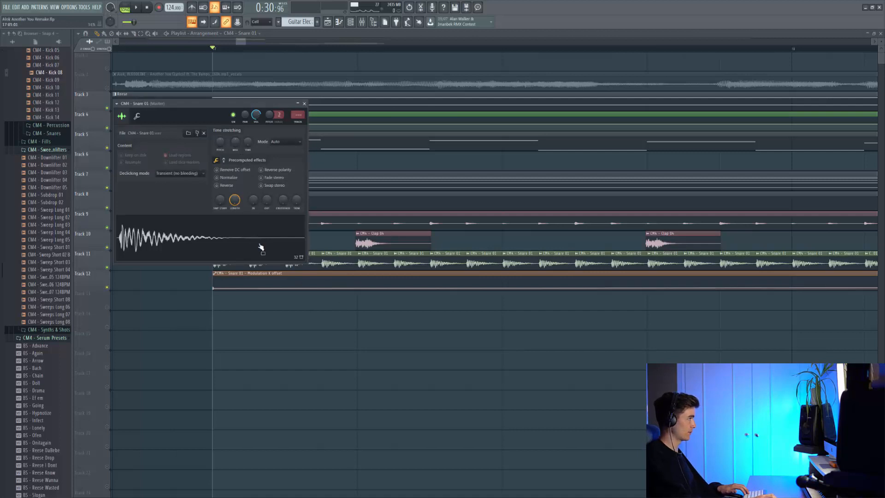
click(137, 116)
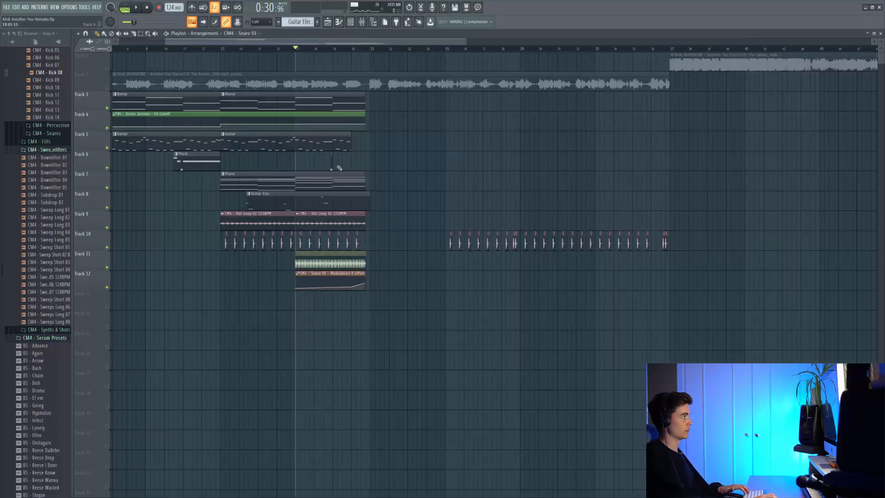
key(space)
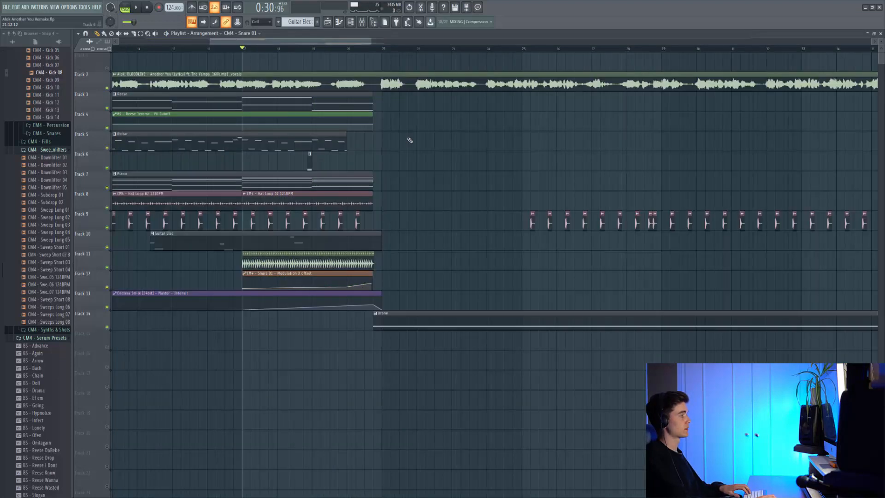
Place the playhead at the start of the Drone clip, and open its pattern in the piano roll along with its PD - Touch synth
scroll(385, 251, up, 3)
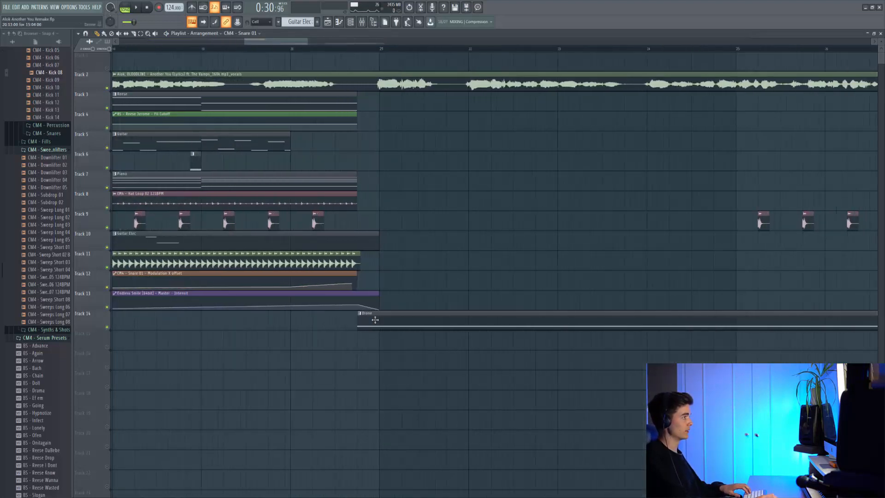
drag(329, 48, 358, 48)
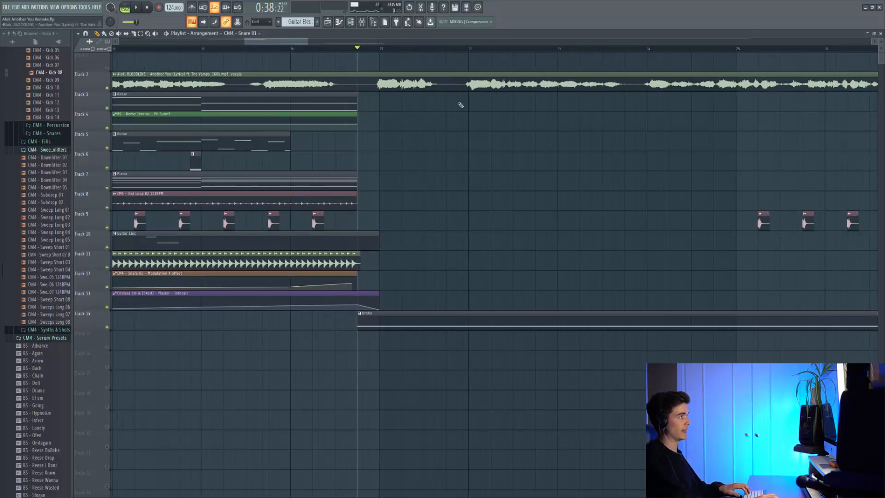
double_click(385, 330)
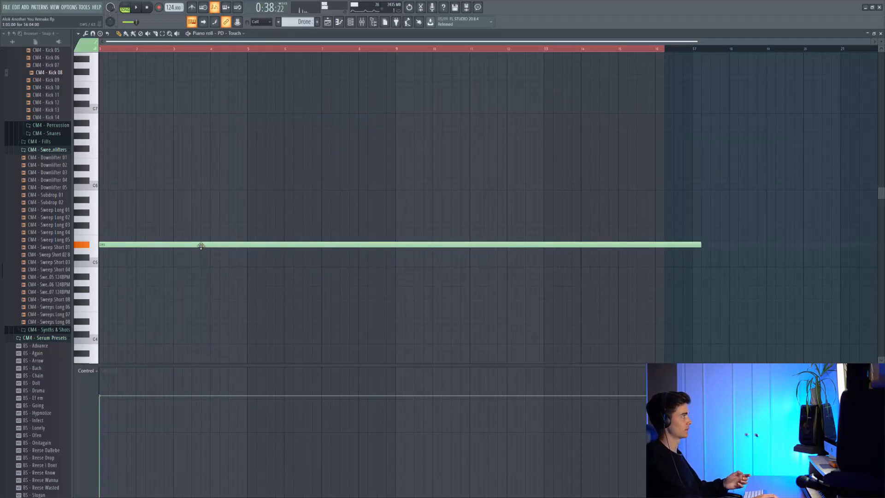
click(352, 23)
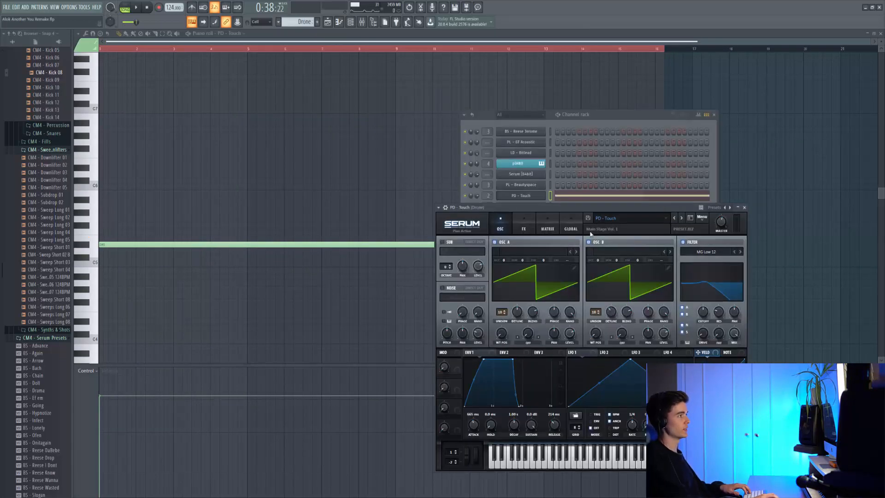